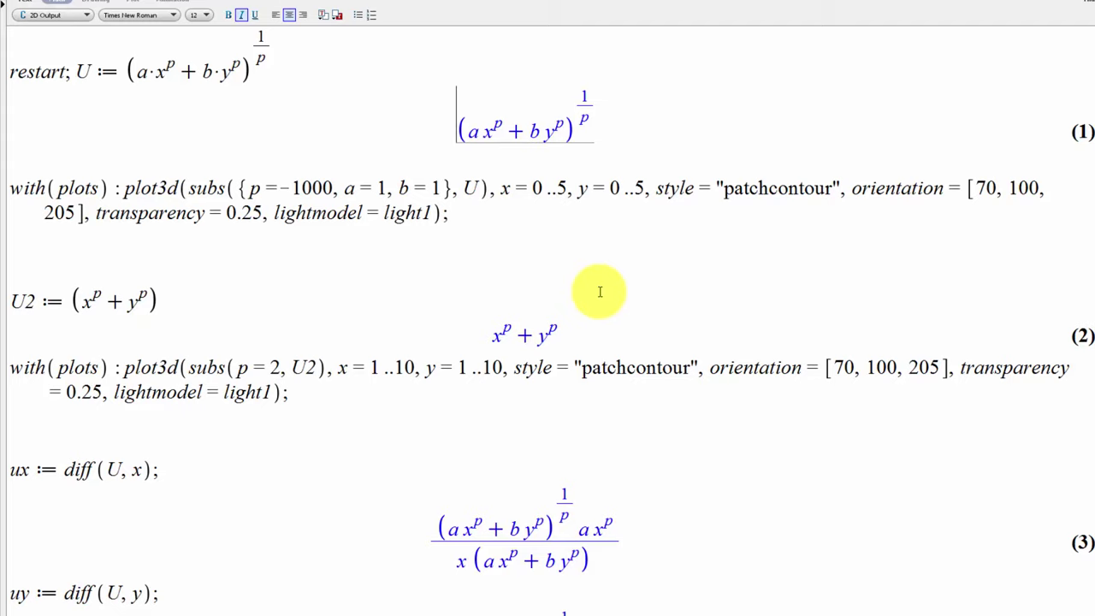
Execute the U definition, then run plot3d with p = -1000, a = 1, b = 1 over x, y from 0 to 5.
key("Up")
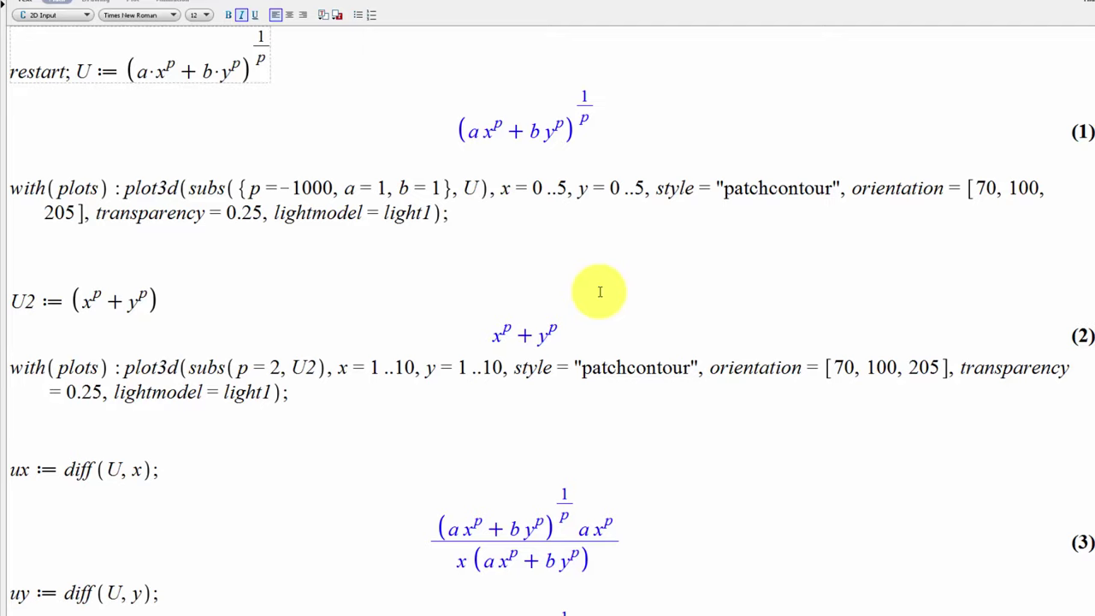
key("Return")
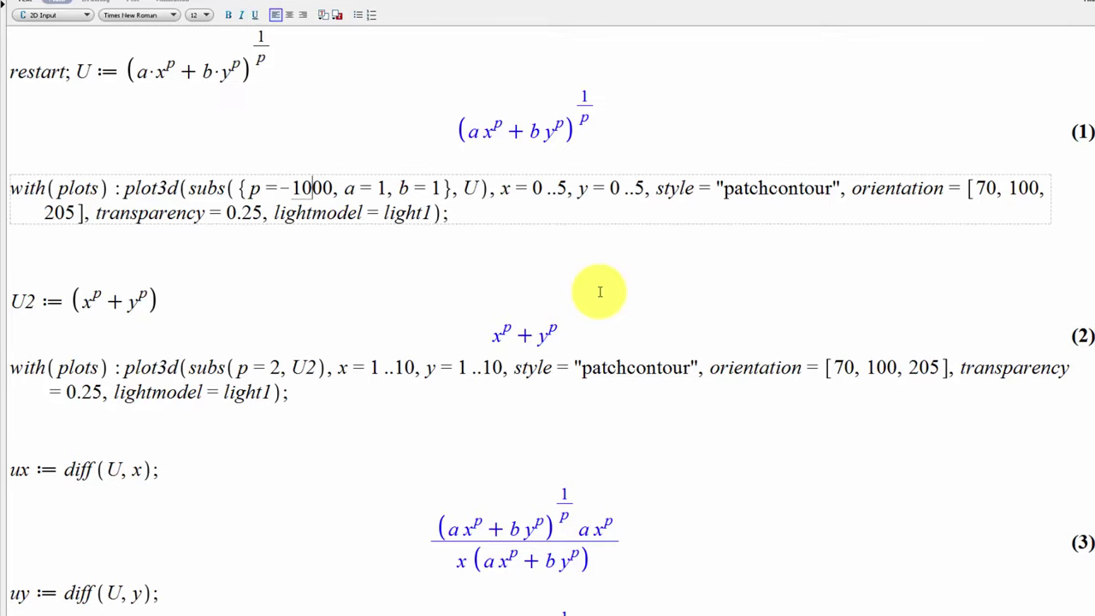
double_click(268, 187)
left_click_drag(268, 188, 330, 187)
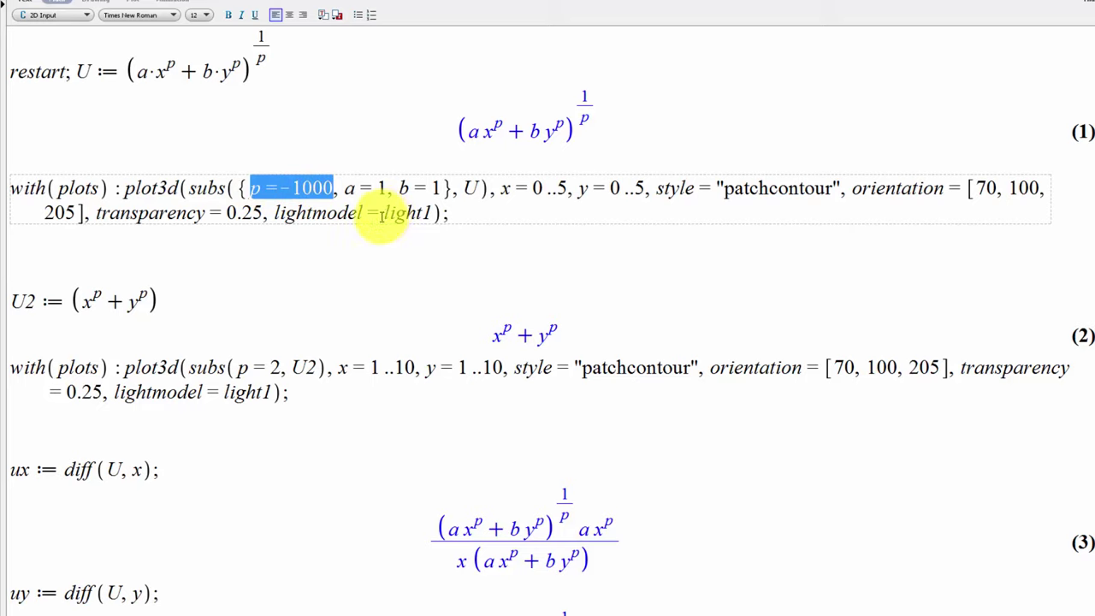
left_click(463, 217)
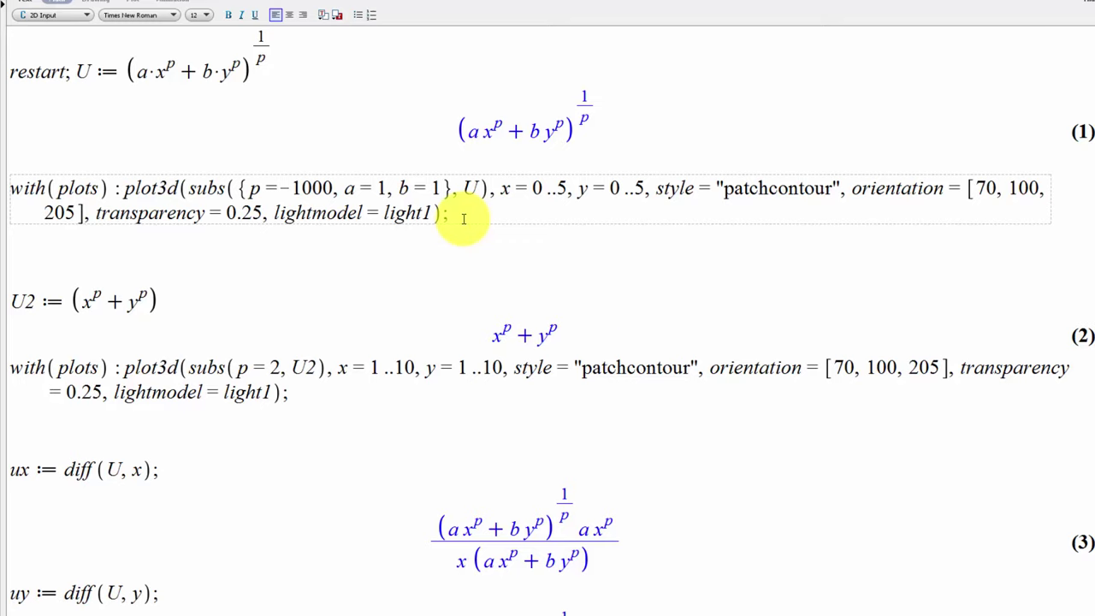
key("Return")
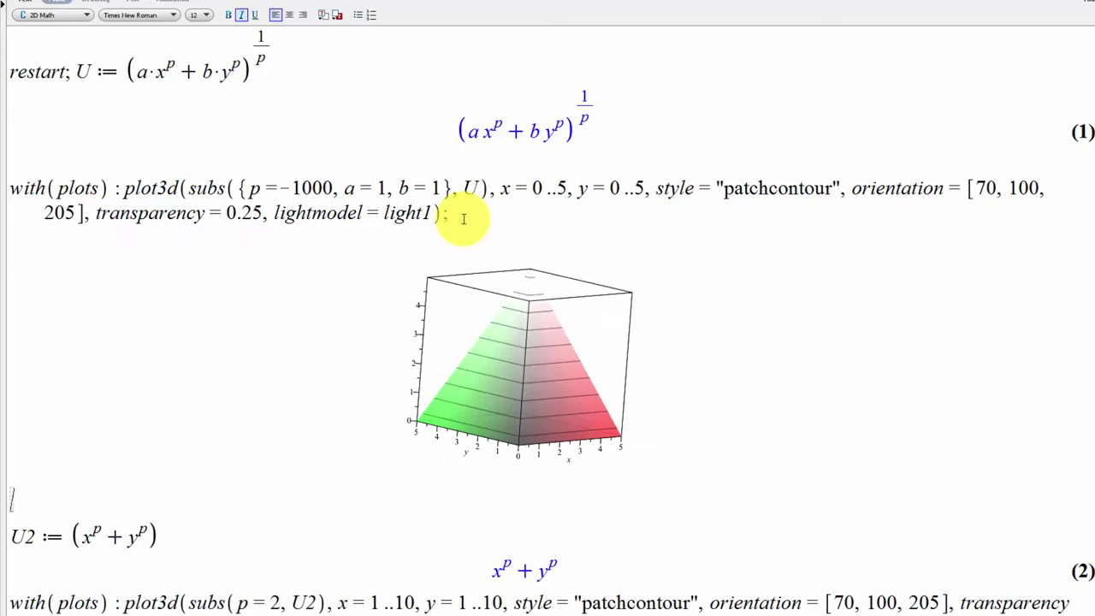
Enlarge the p = -1000 plot and rotate it top-down to show the right-angled L-shaped contours.
left_click(519, 359)
left_click_drag(519, 359, 750, 528)
left_click_drag(611, 416, 612, 332)
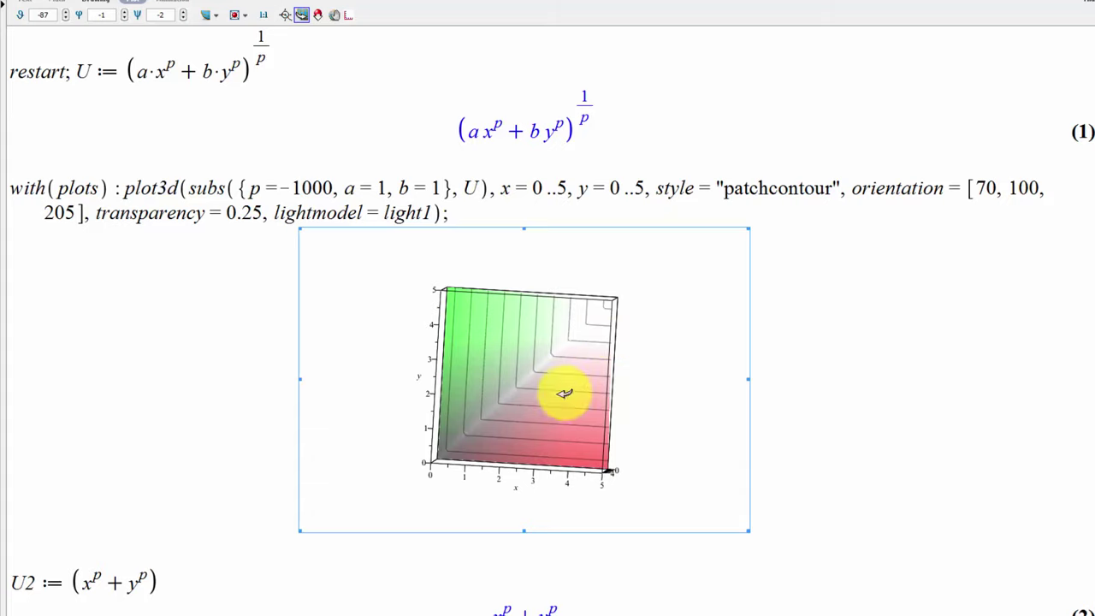
left_click_drag(300, 190, 326, 187)
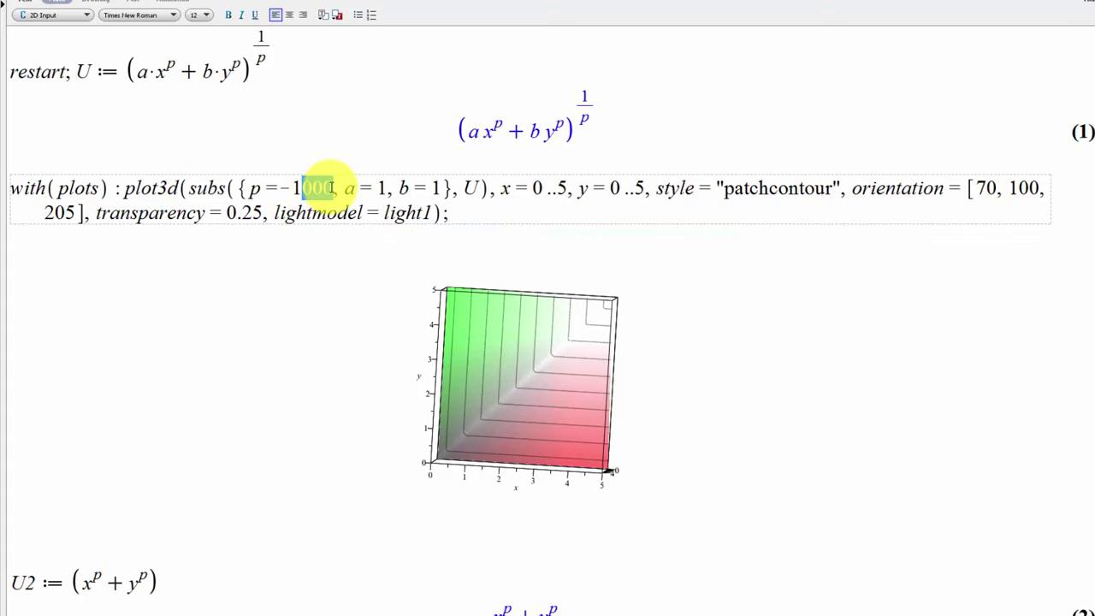
Change p to -1, replot, and rotate to a top-down view showing curved, hyperbola-like contours.
key("BackSpace")
key("Return")
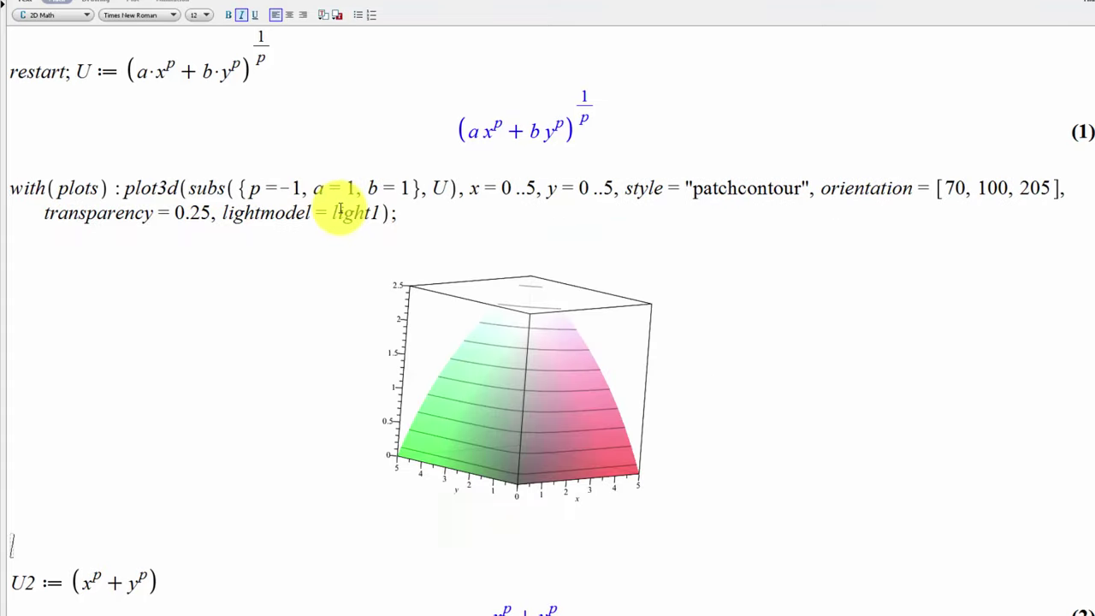
left_click_drag(407, 283, 395, 273)
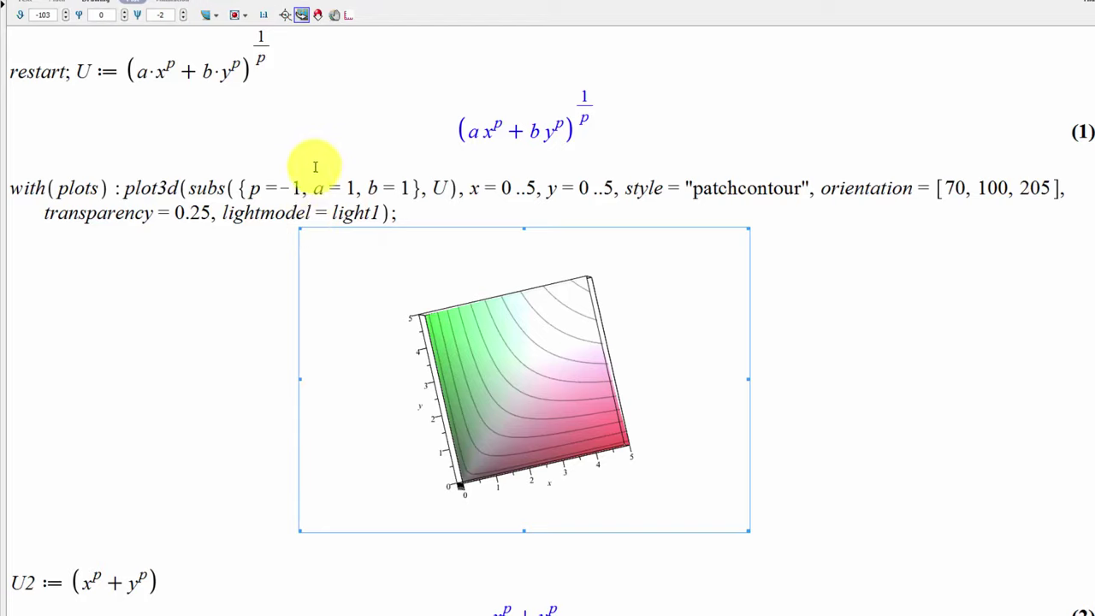
left_click_drag(642, 416, 639, 359)
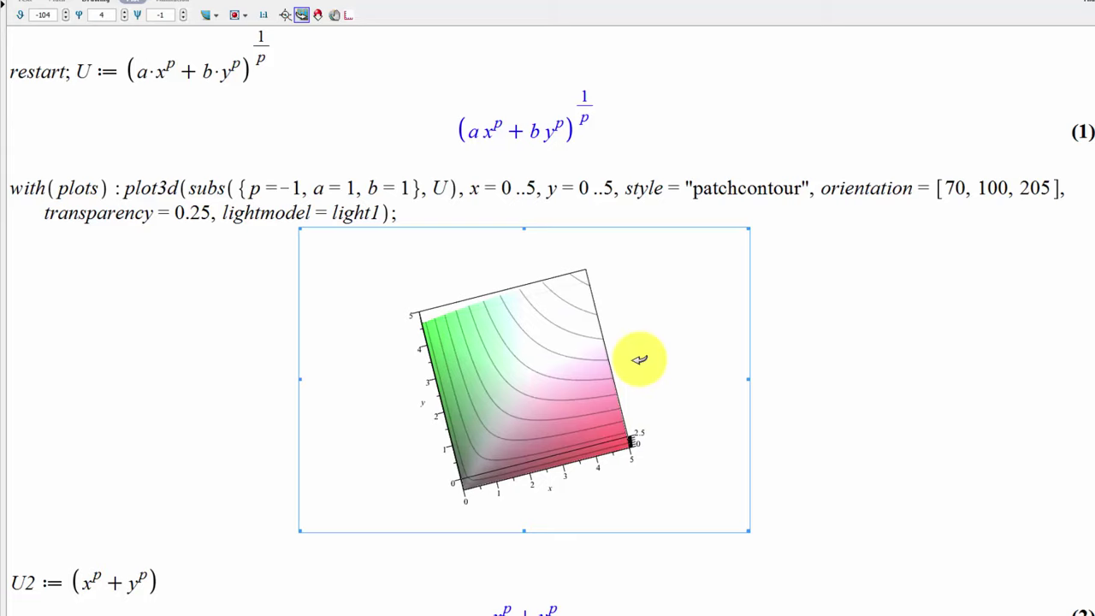
left_click_drag(582, 354, 584, 432)
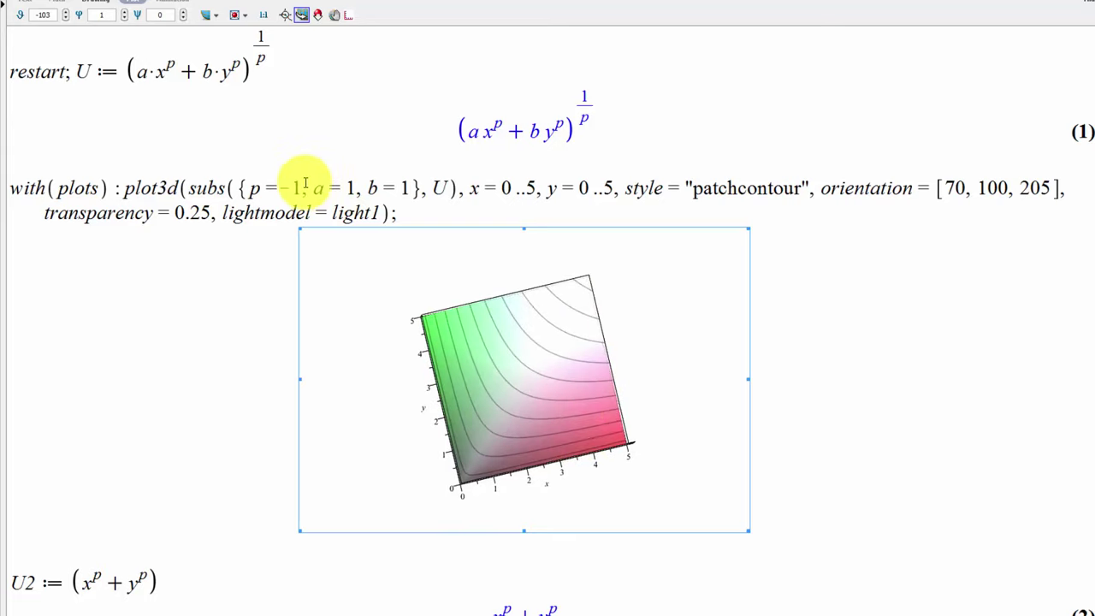
left_click_drag(315, 188, 399, 185)
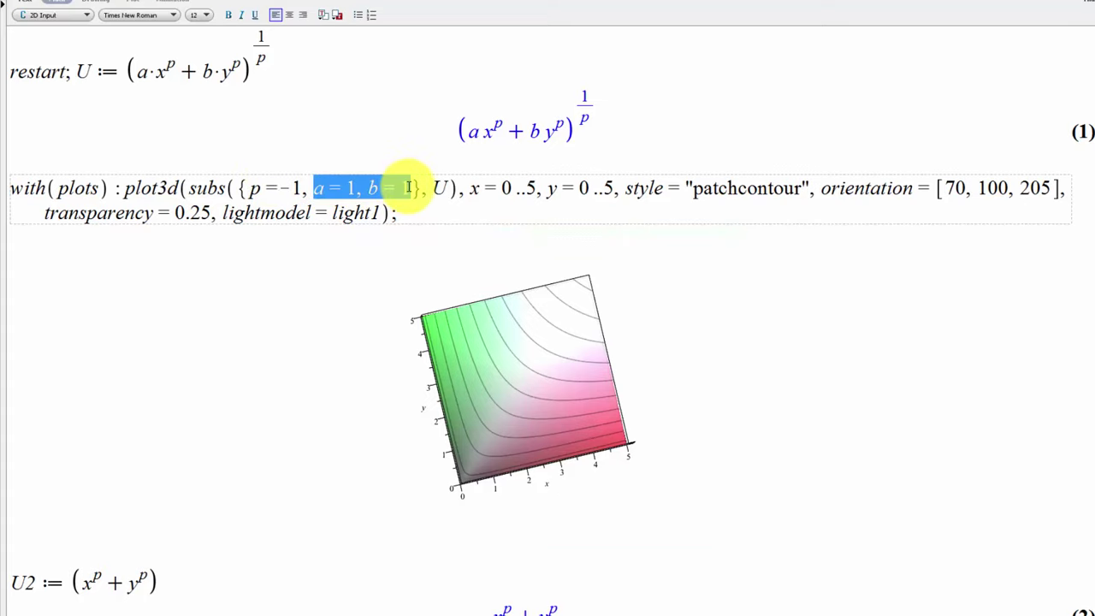
left_click(374, 208)
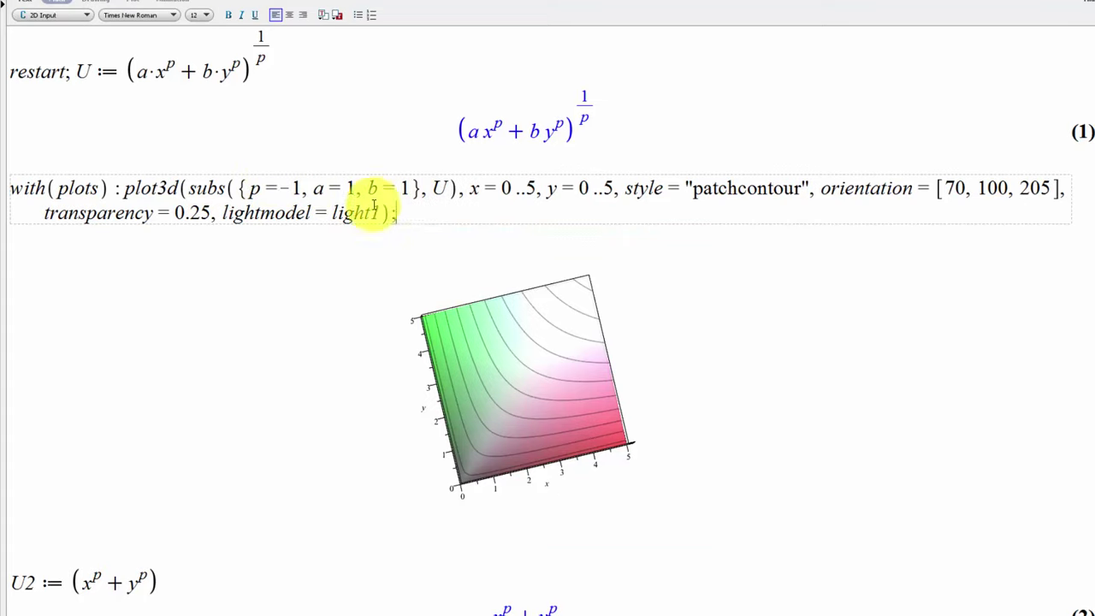
Change p from -1 to 1, replot, and rotate the flat plane to show its straight diagonal contours.
left_click(291, 187)
key("BackSpace")
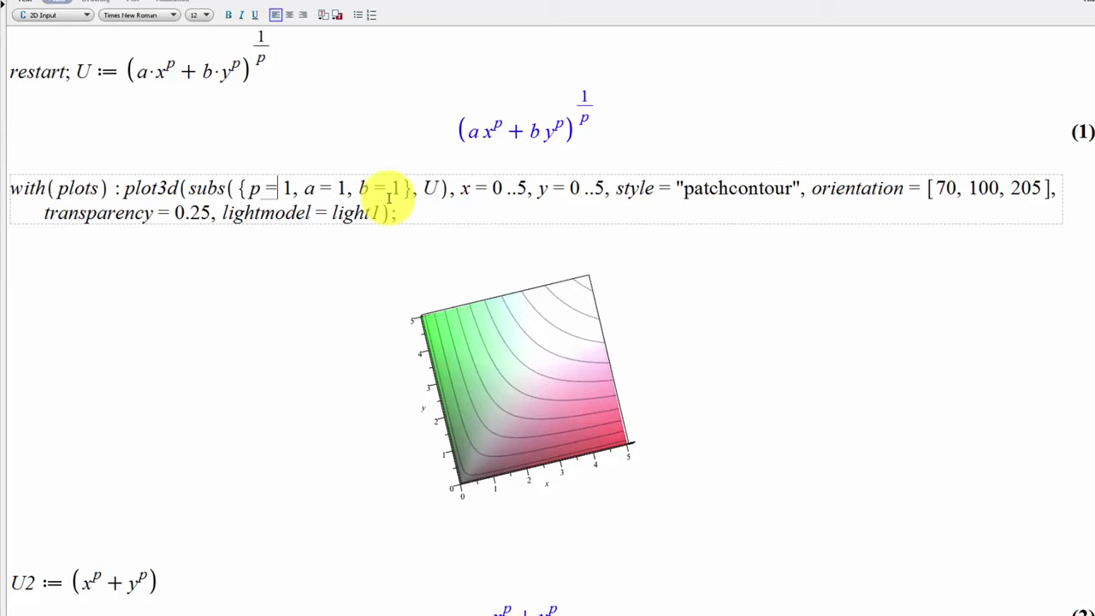
key("Return")
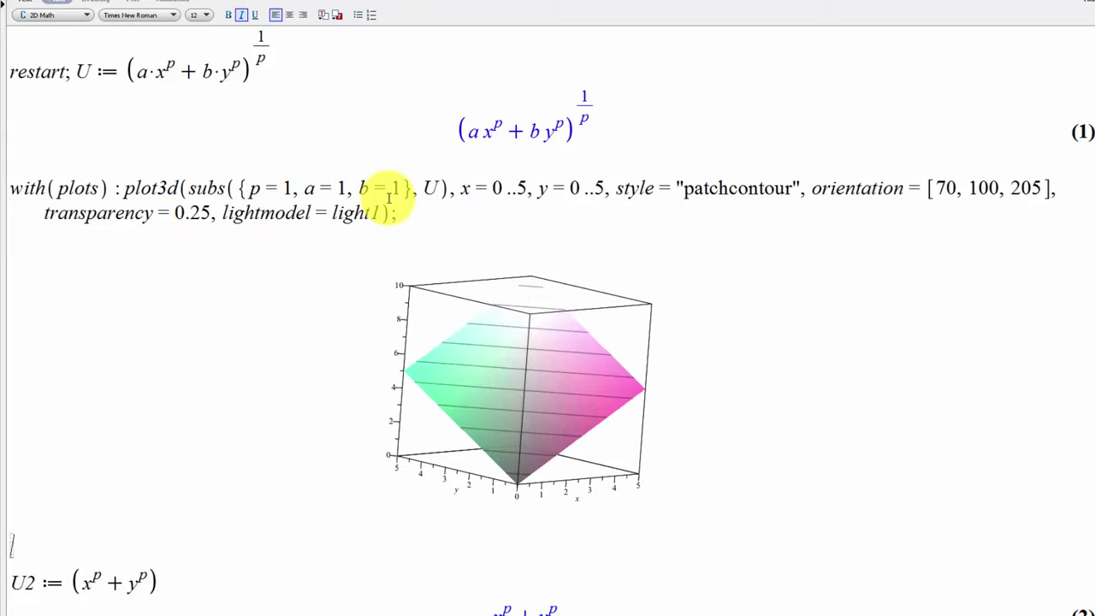
left_click_drag(560, 367, 641, 467)
mouse_move(631, 421)
left_mouse_down()
mouse_move(570, 499)
mouse_move(531, 350)
mouse_move(549, 451)
mouse_move(611, 350)
mouse_move(587, 299)
mouse_move(612, 476)
mouse_move(622, 424)
left_mouse_up()
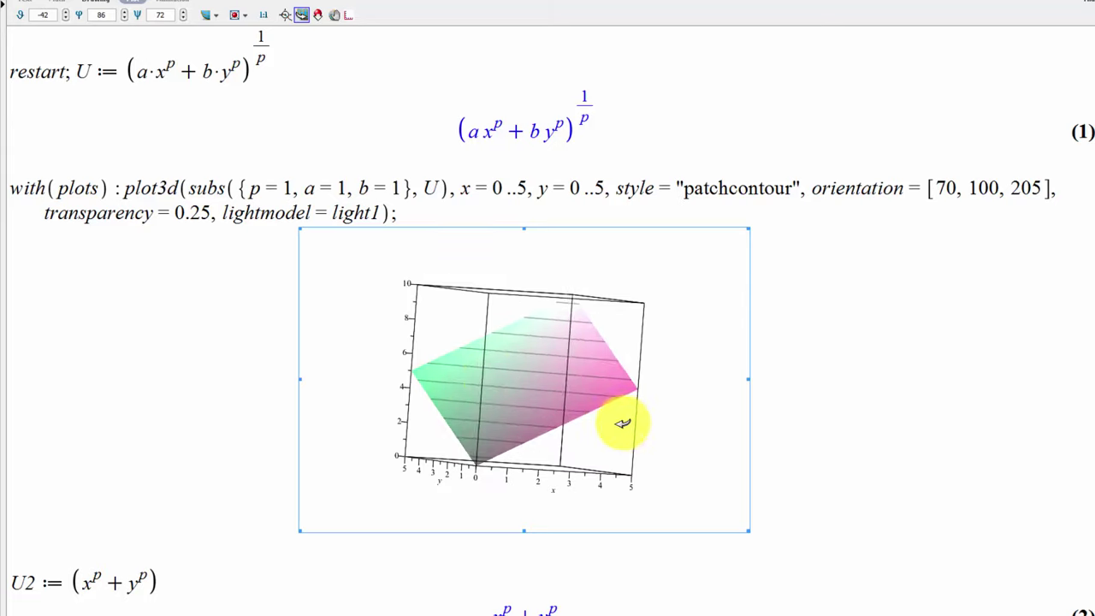
left_click(294, 189)
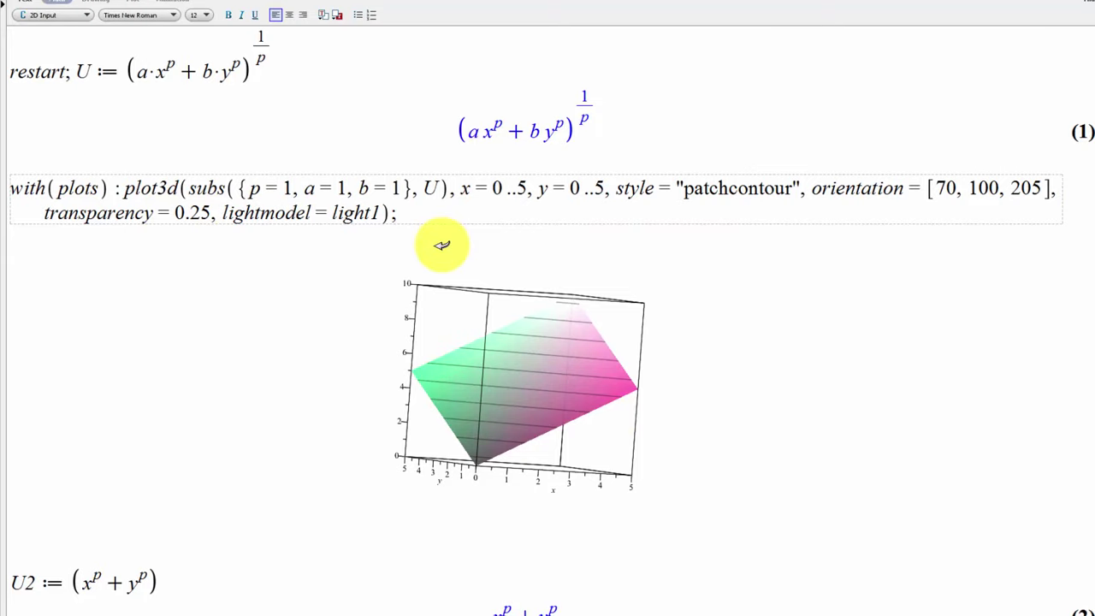
Set p back to -1, replot, and rotate to a top view of the curved contours.
key("BackSpace")
type("-1")
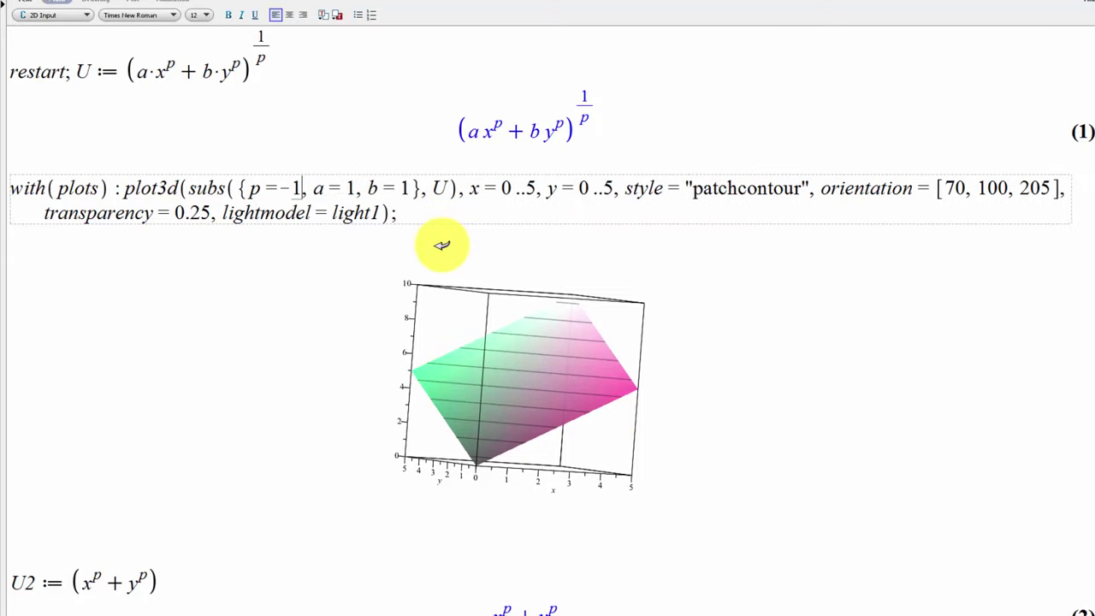
key("Return")
left_click_drag(548, 300, 606, 453)
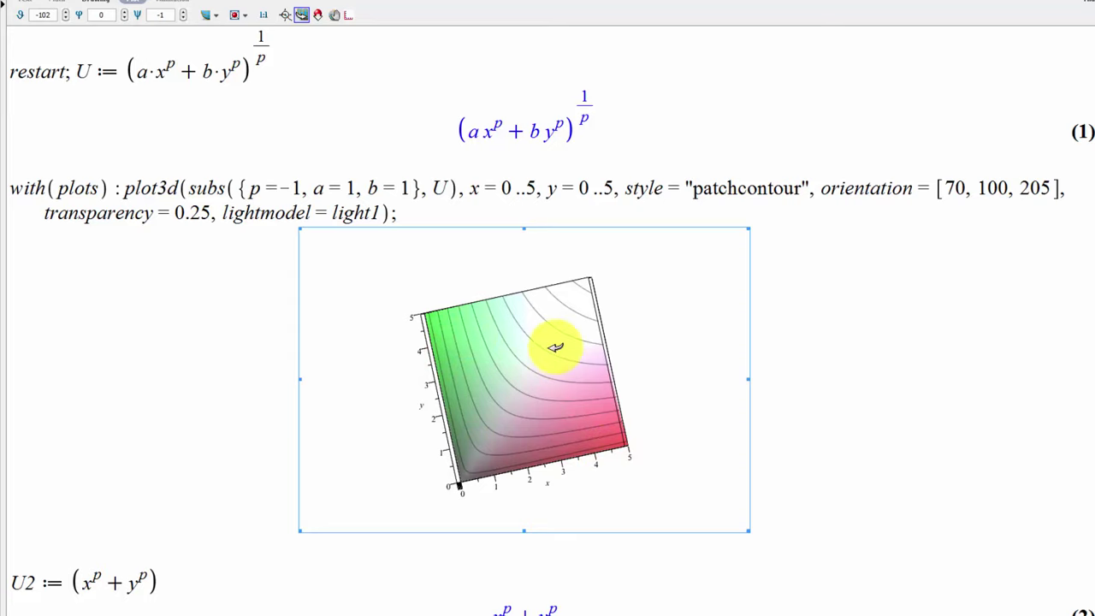
mouse_move(537, 448)
left_mouse_down()
mouse_move(542, 439)
mouse_move(530, 462)
mouse_move(534, 449)
left_mouse_up()
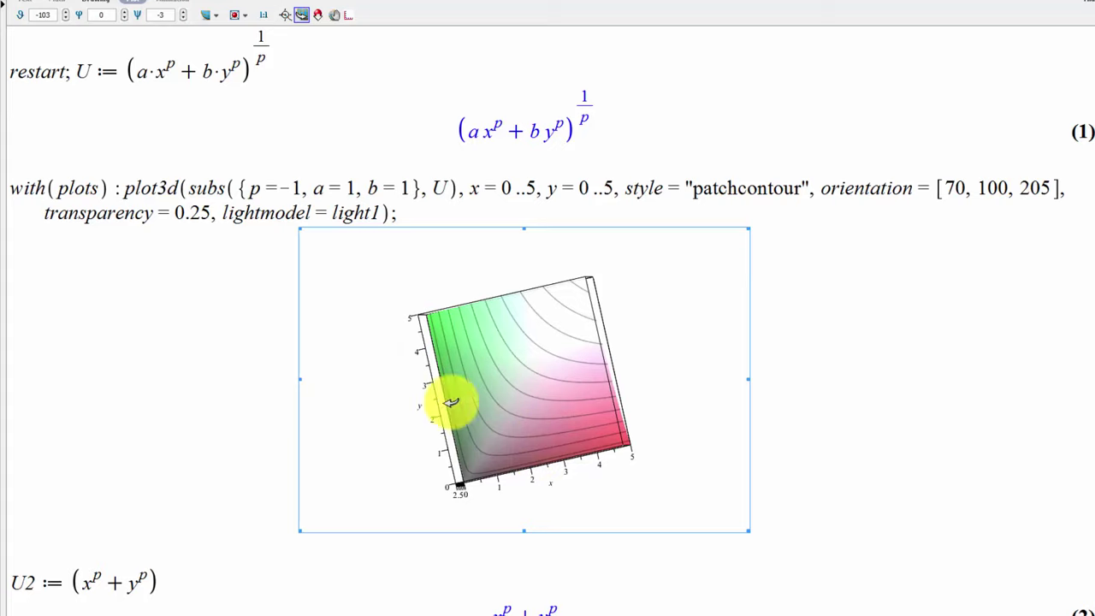
Change a from 1 to 2 in the plot3d command and re-run it.
double_click(471, 130)
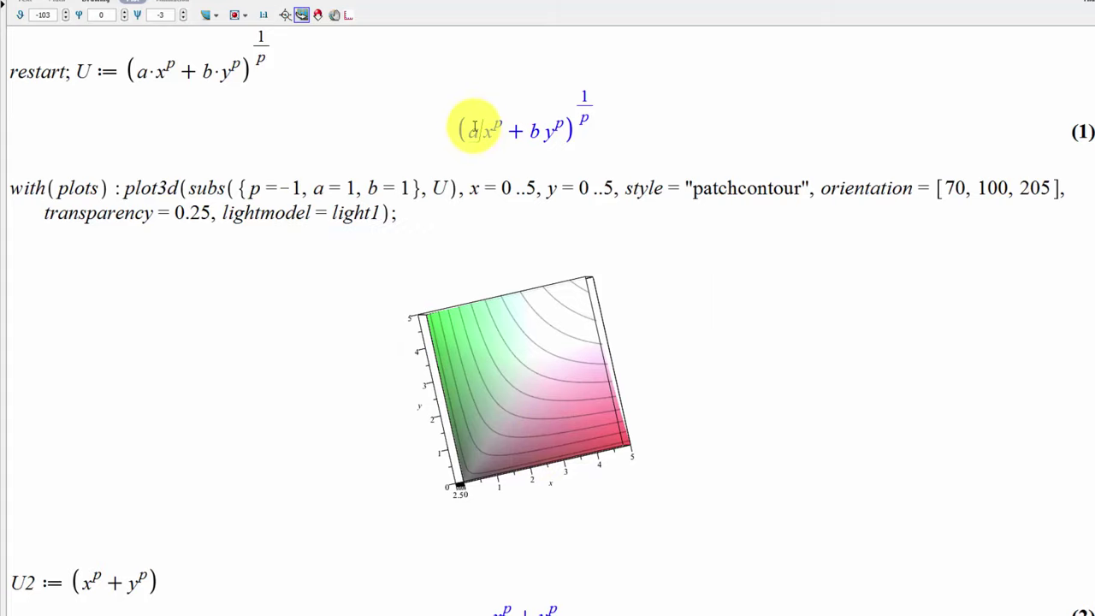
left_click(354, 186)
key("BackSpace")
type("2")
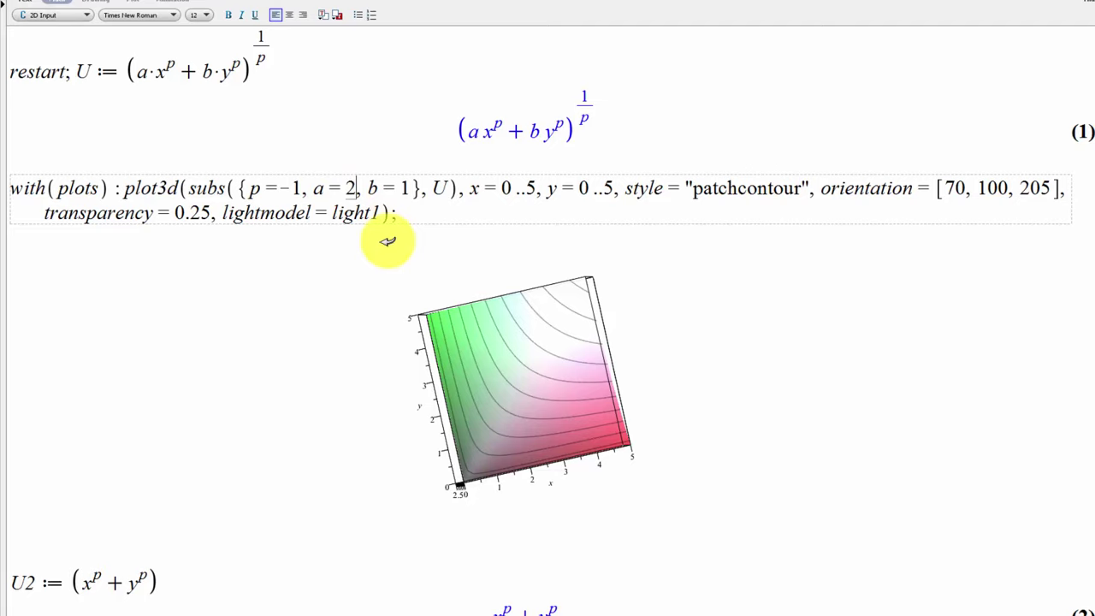
key("Return")
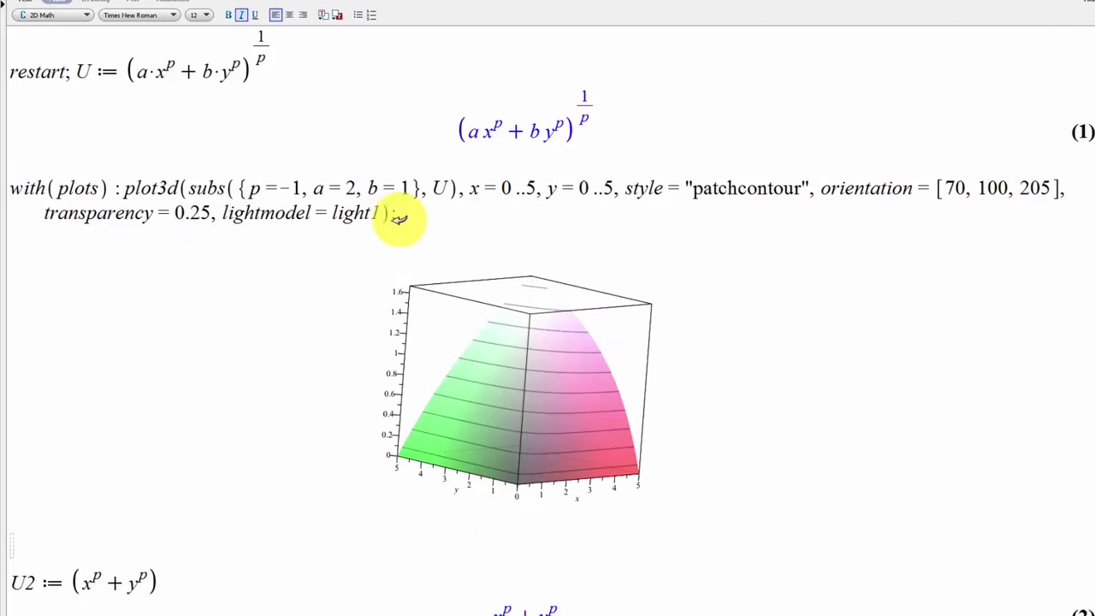
Tilt the a = 2 surface to show its height rising to about 1.6 and its contours.
left_click(577, 507)
left_click_drag(577, 506, 617, 427)
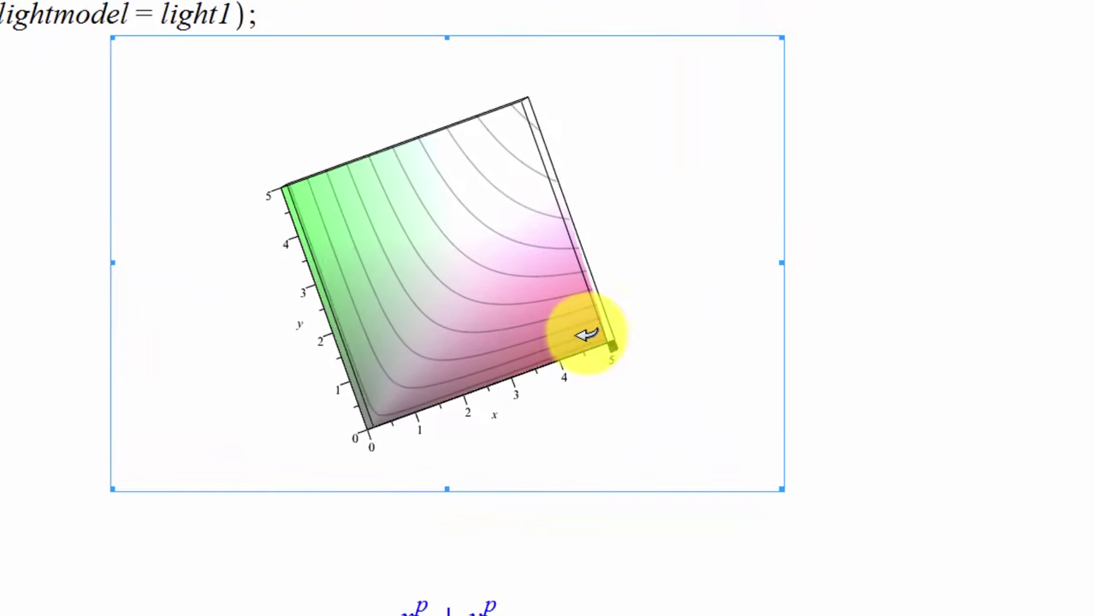
left_click_drag(586, 333, 355, 207)
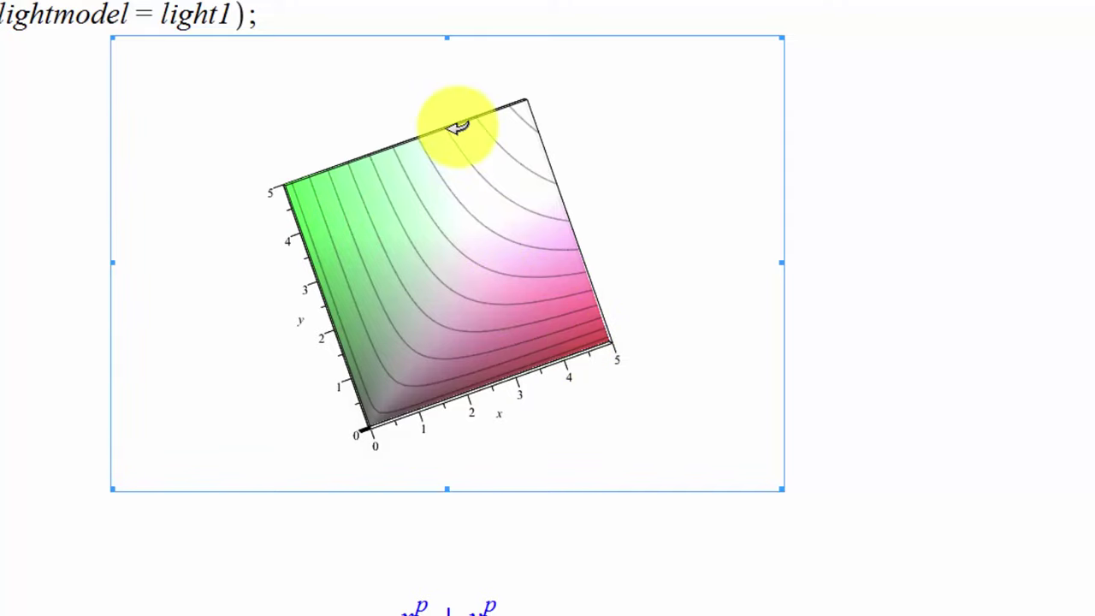
left_click_drag(502, 316, 270, 182)
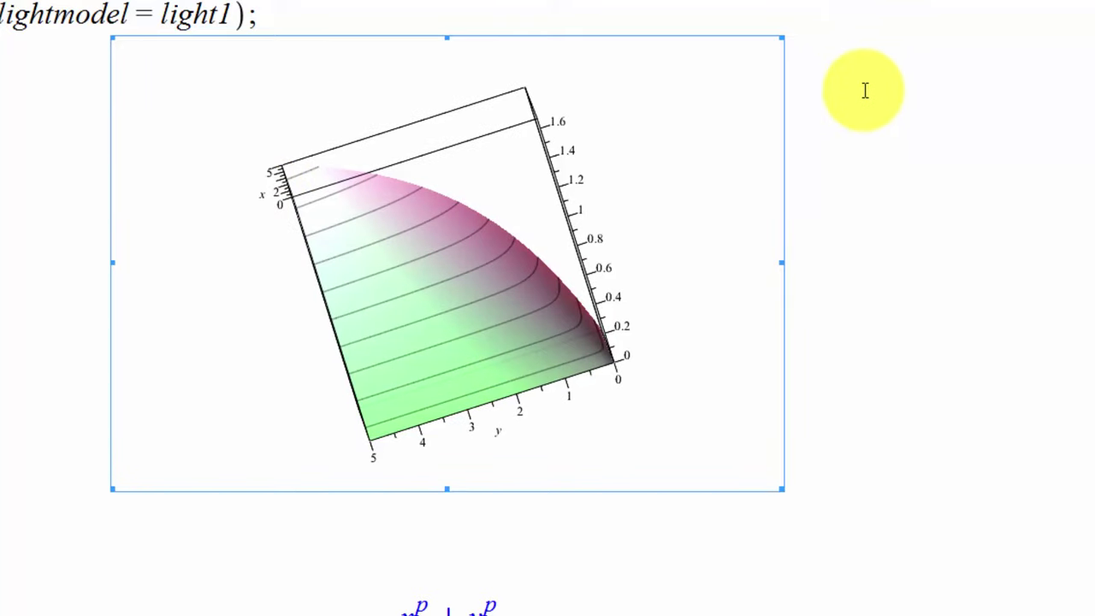